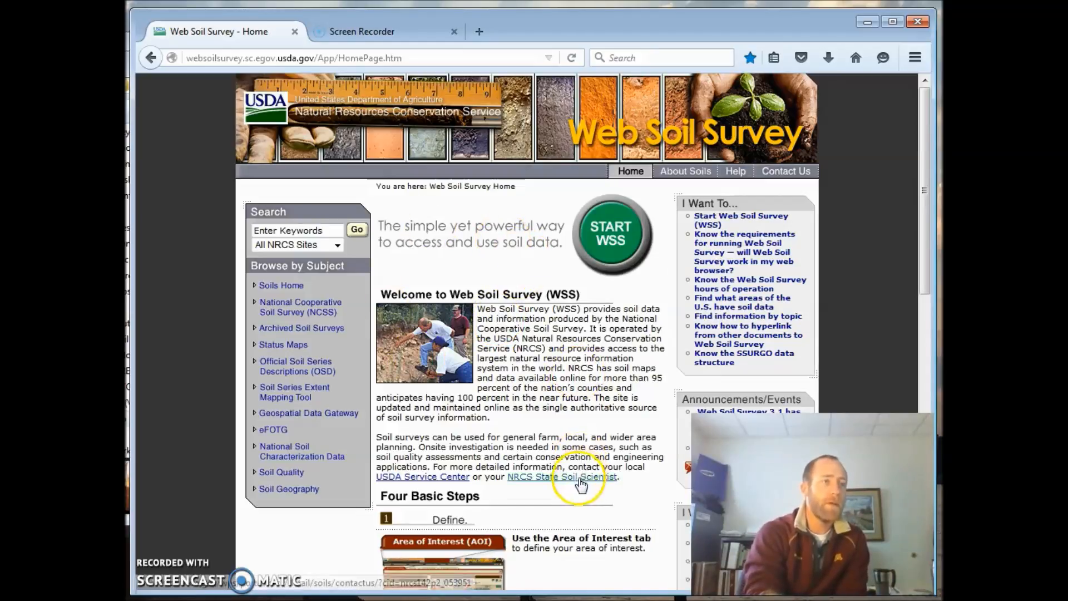
- Start Web Soil Survey and bring the farm field beside the farmstead in Otter Tail County into view on the map
click(614, 260)
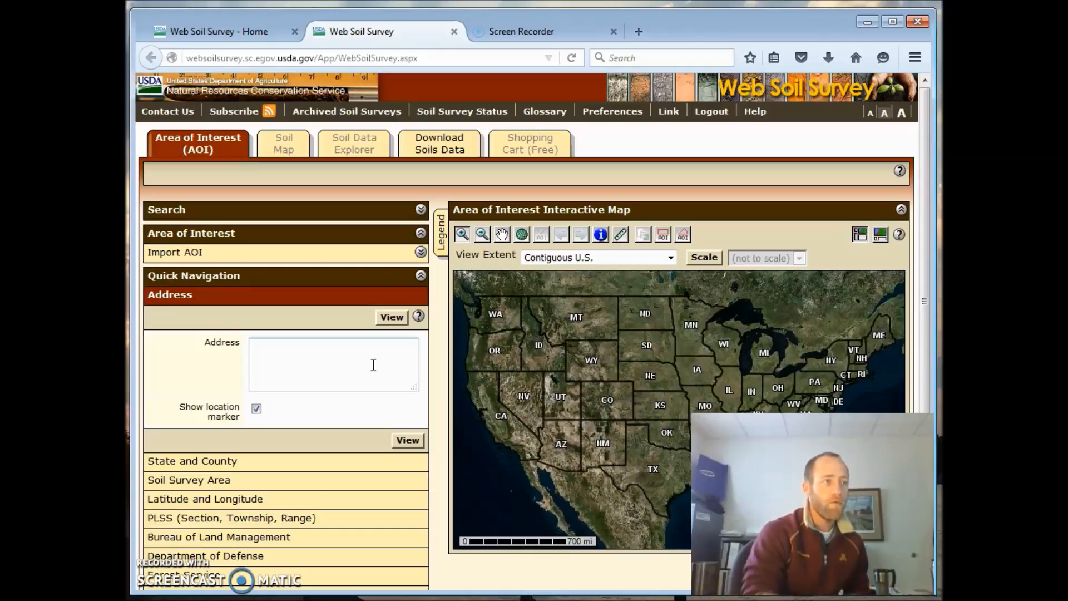
click(481, 403)
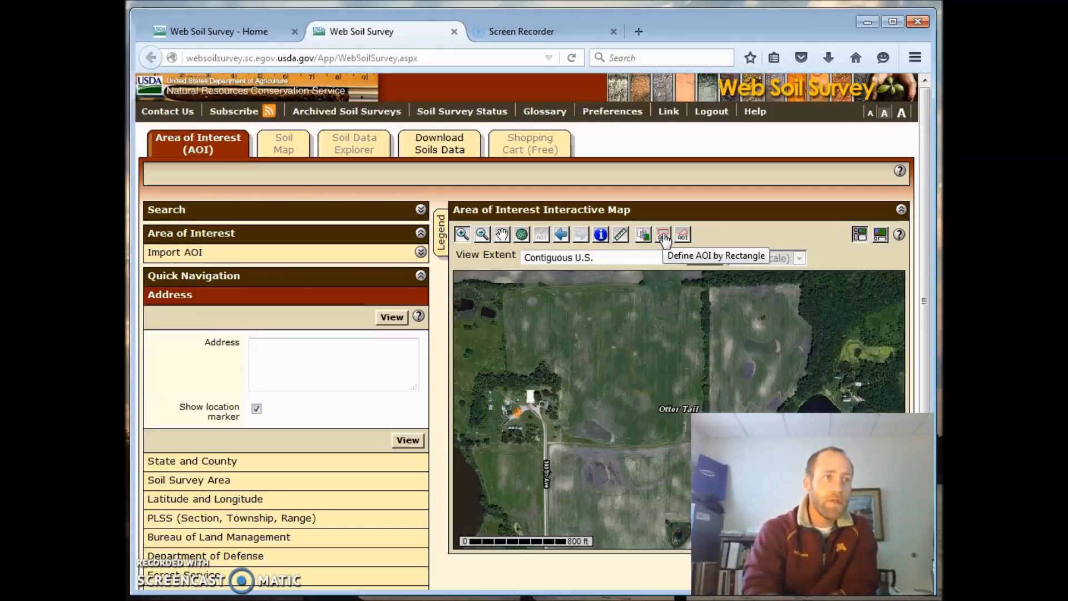
- Define a polygon area of interest around the crop field, following its edges and leaving out the farmstead and its trees
click(684, 236)
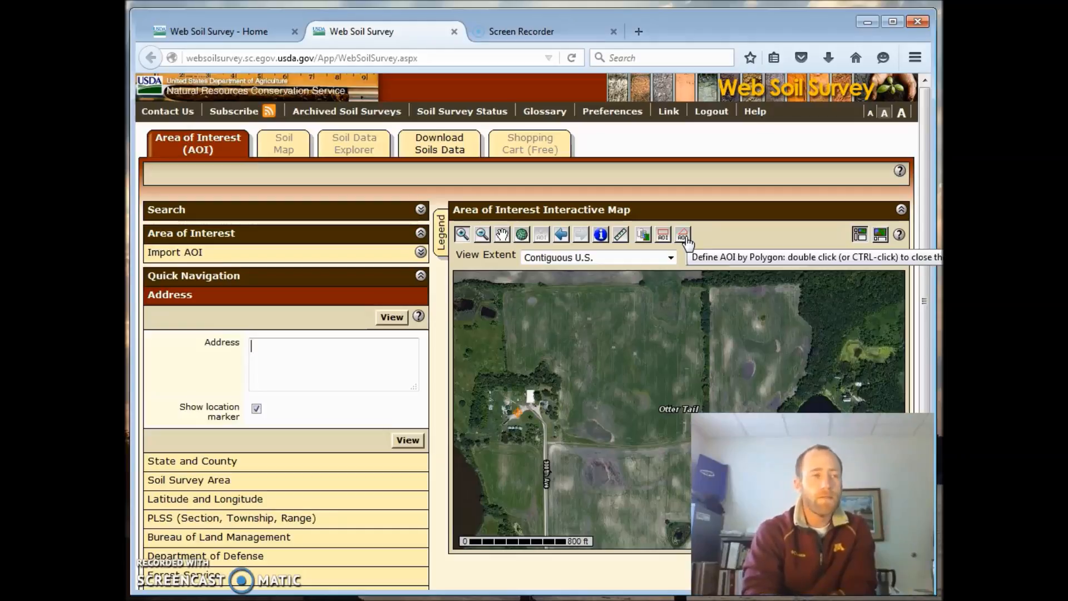
click(684, 236)
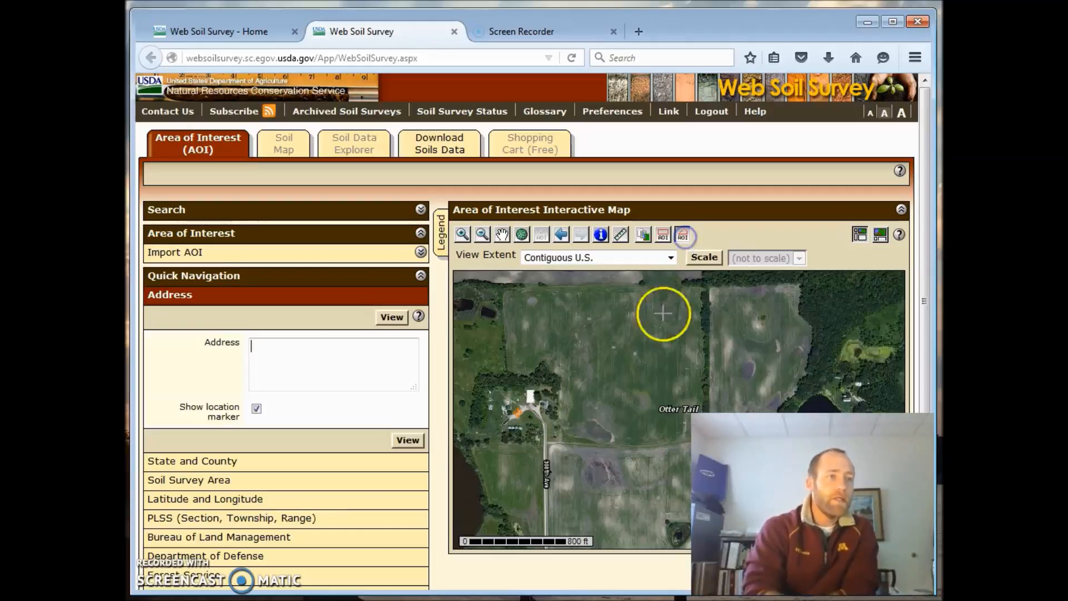
click(503, 288)
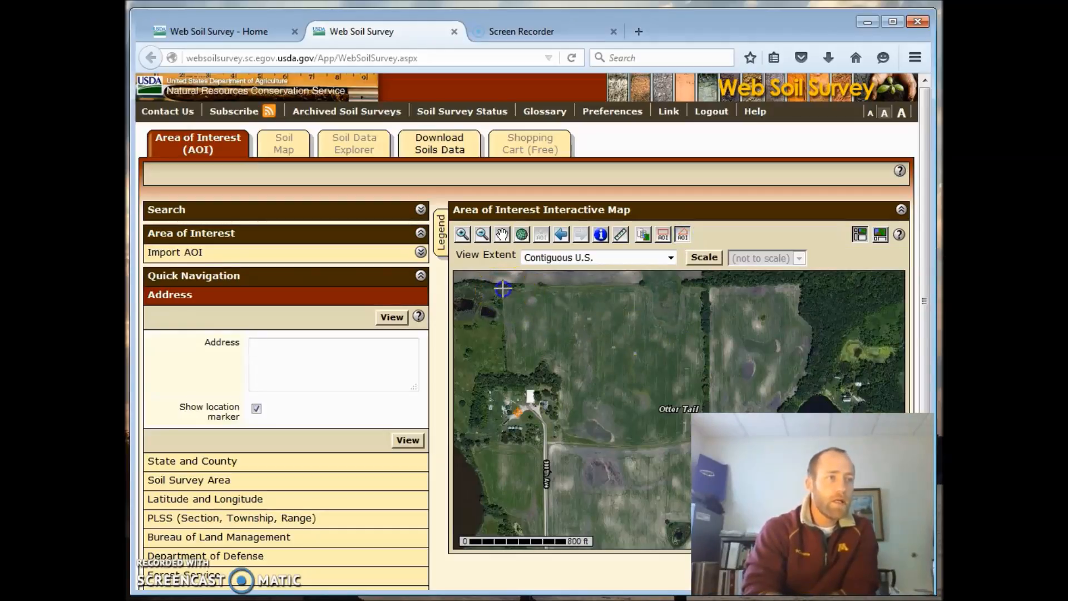
click(610, 286)
click(702, 289)
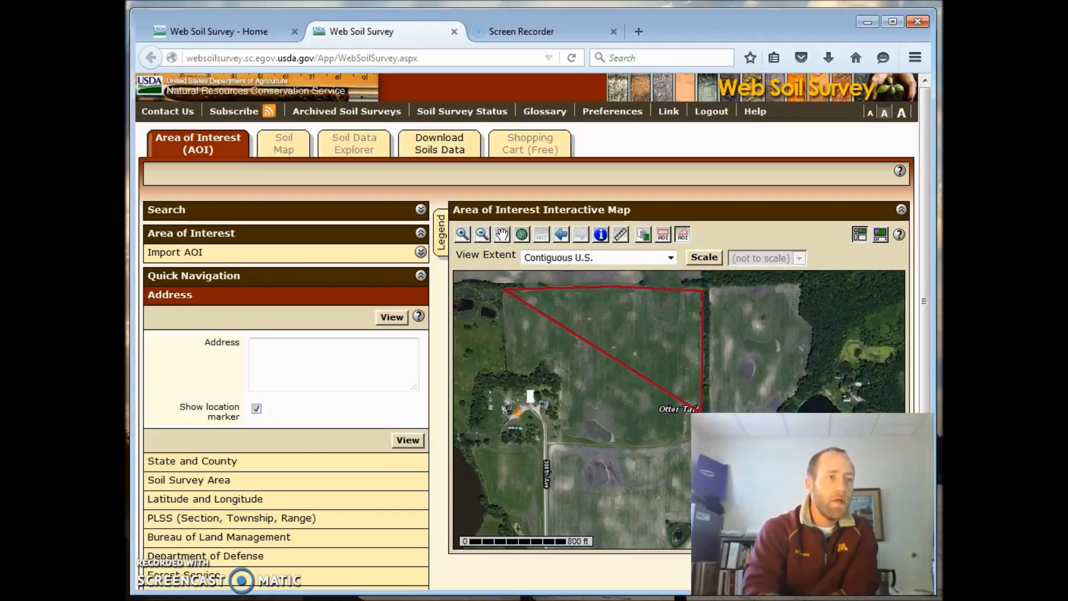
click(698, 400)
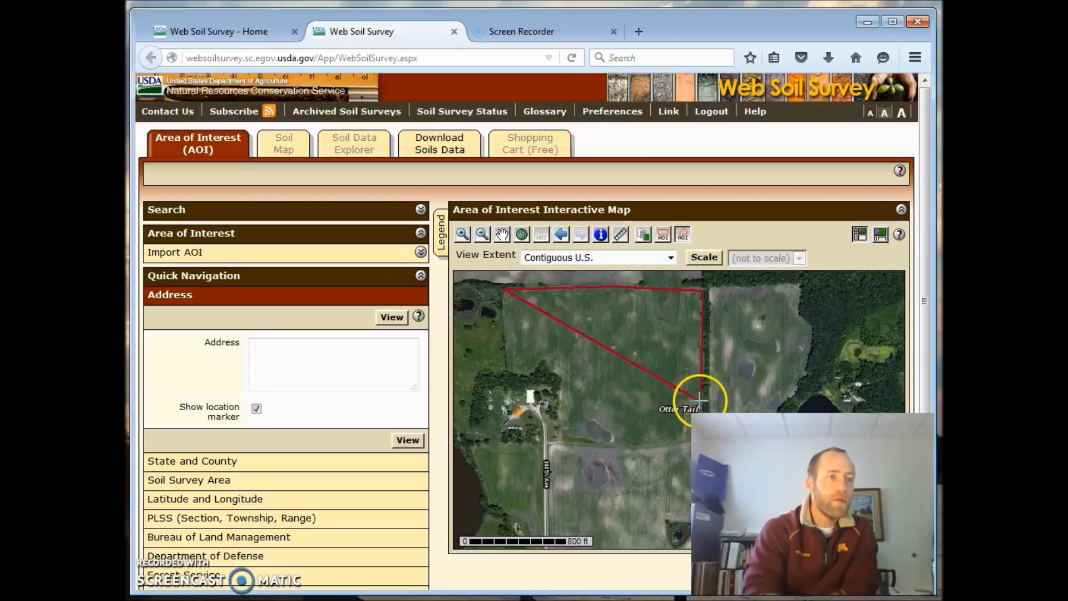
click(682, 444)
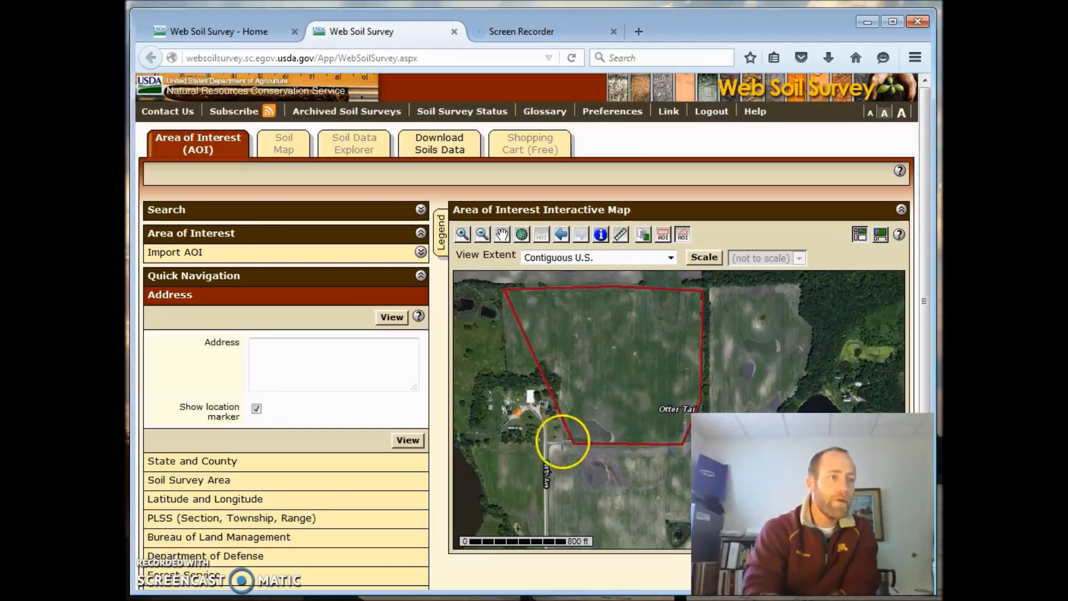
click(564, 446)
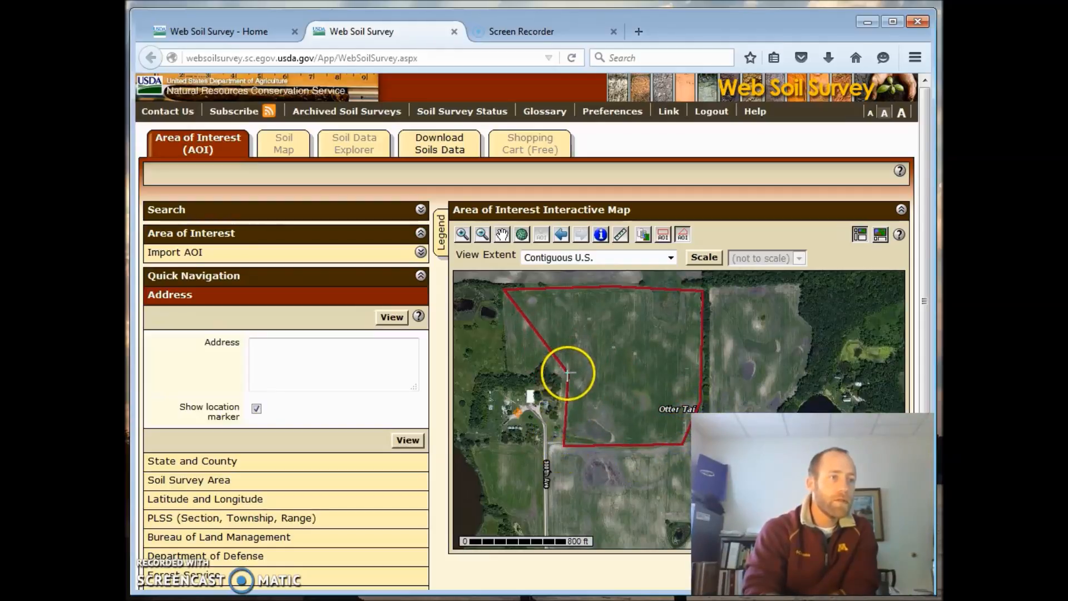
click(566, 382)
click(543, 357)
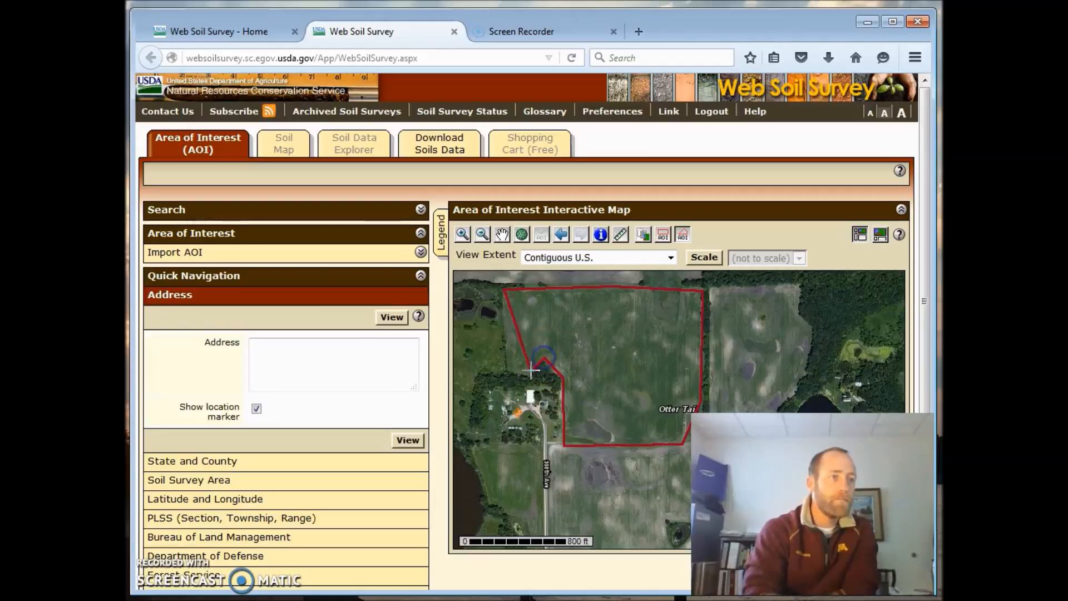
click(533, 373)
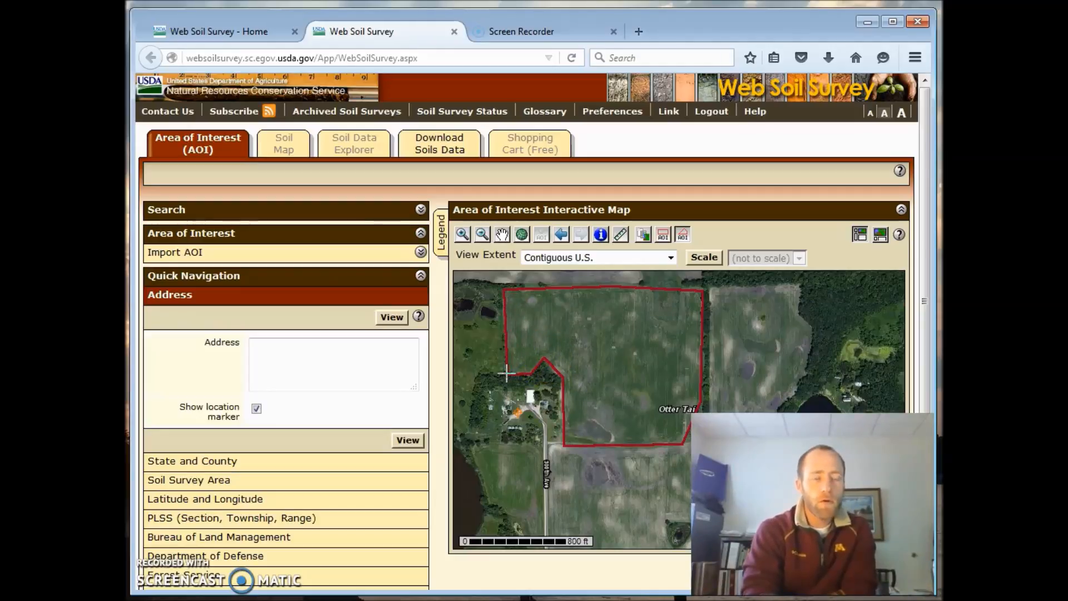
double_click(507, 374)
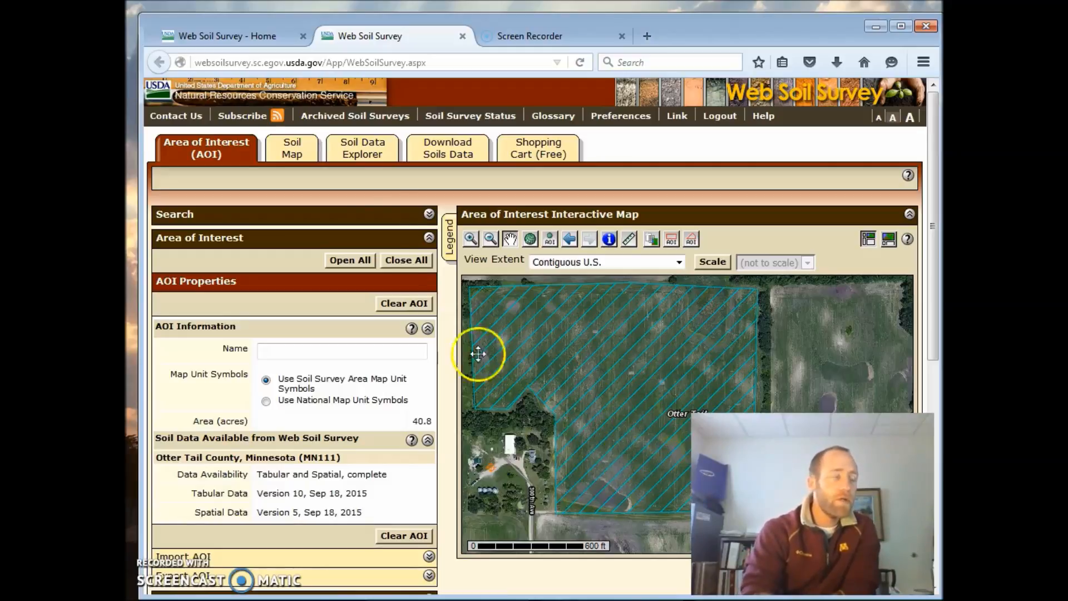
- Display the soil map for the area of interest and review its map unit legend
click(287, 152)
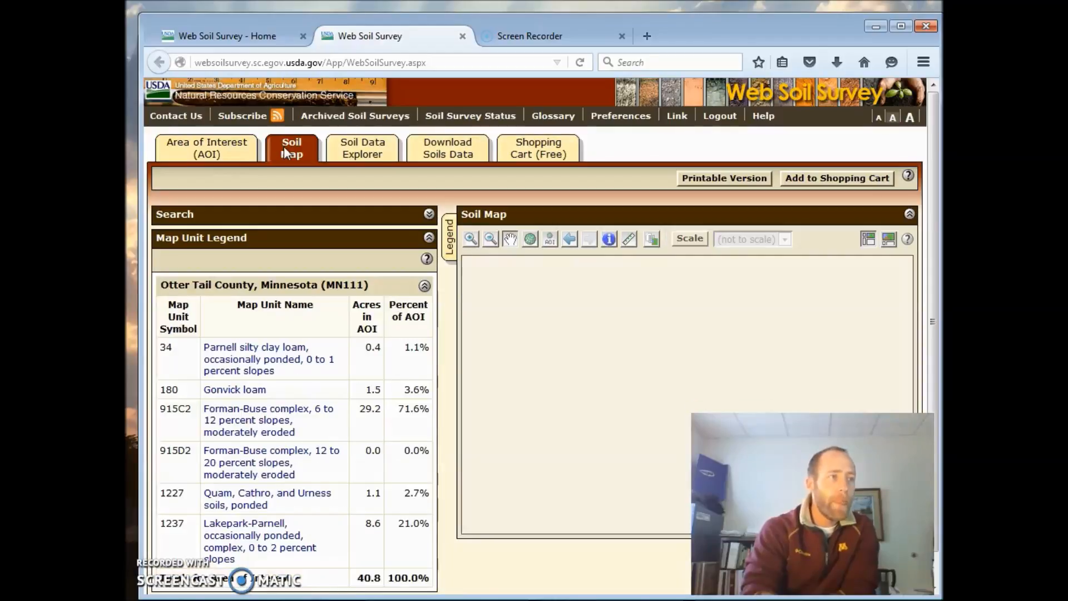
click(301, 310)
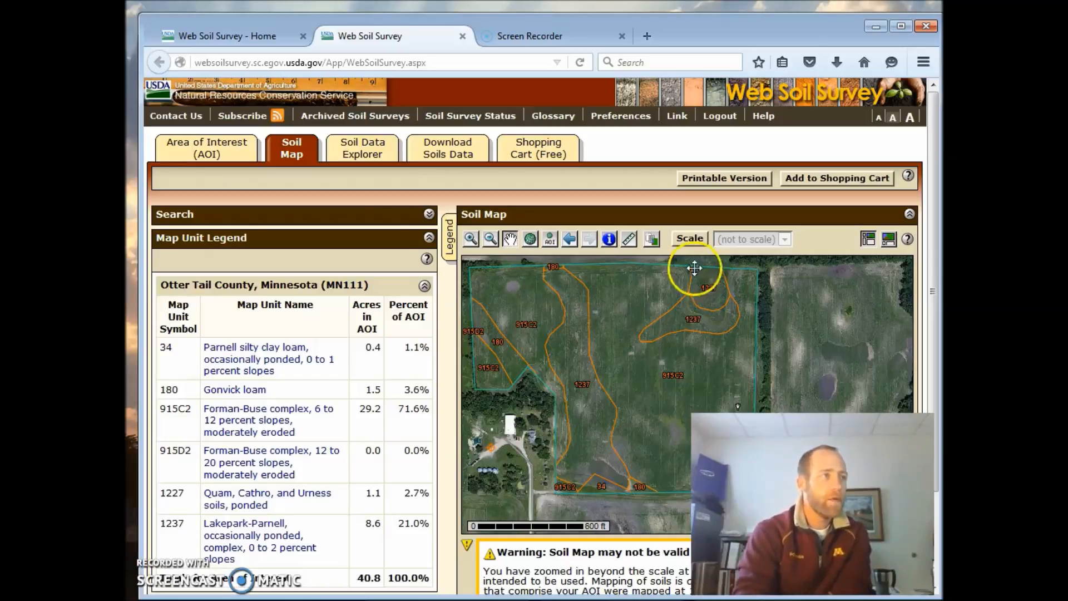
- Generate the Crop Productivity Index rating from the Vegetative Productivity ratings and review its map and map unit summary table
click(371, 146)
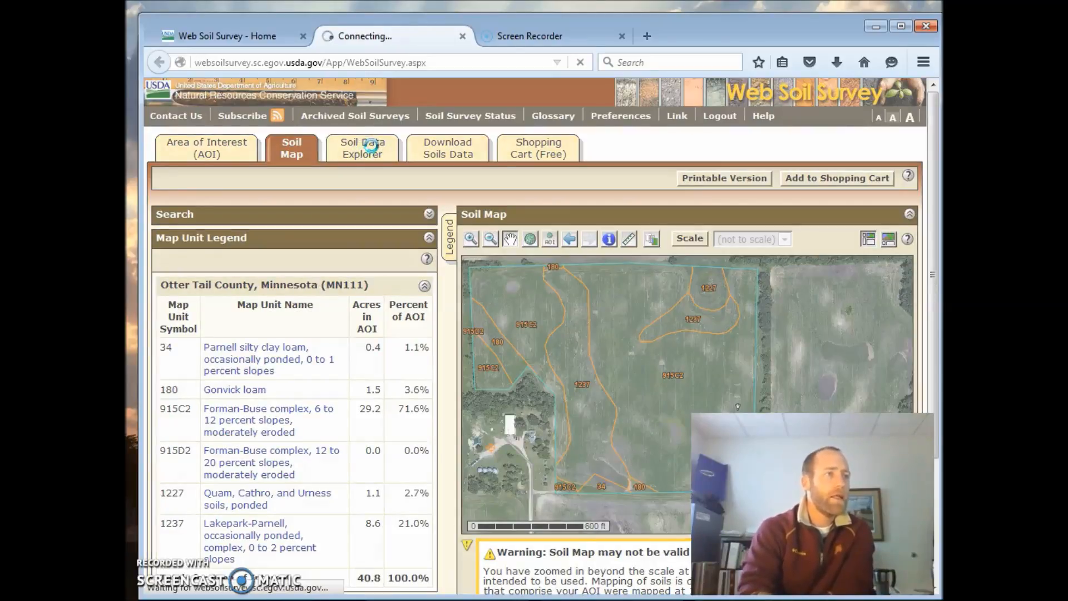
click(367, 157)
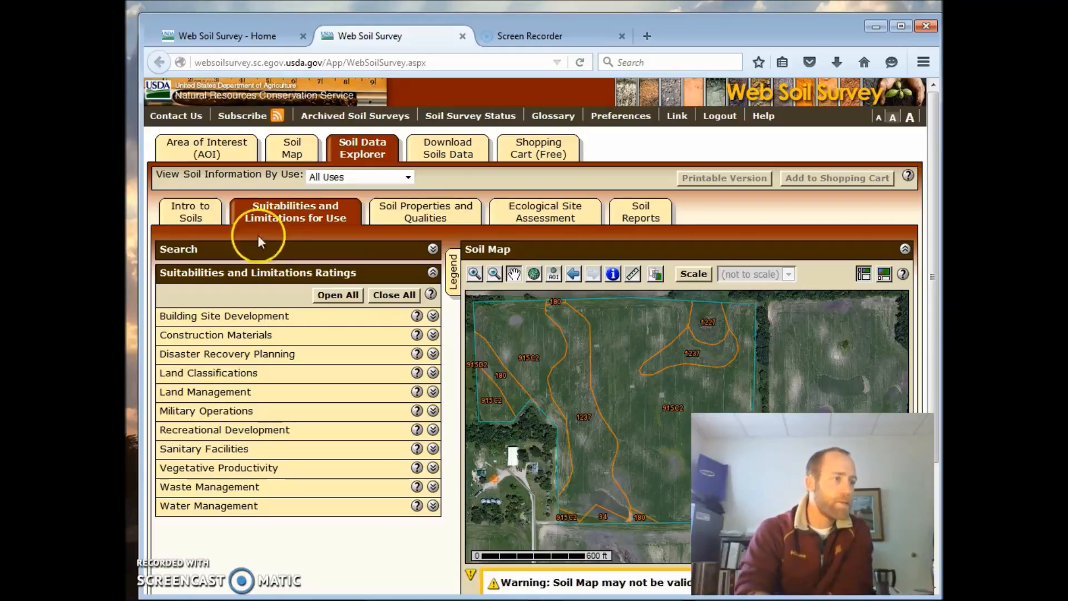
click(438, 472)
click(434, 469)
click(253, 487)
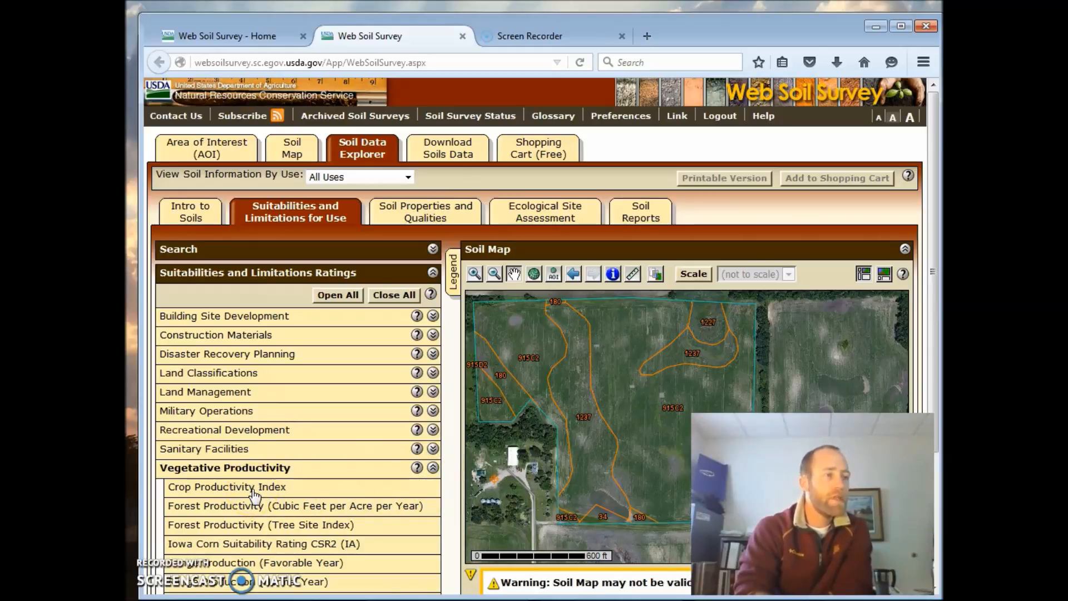
click(254, 490)
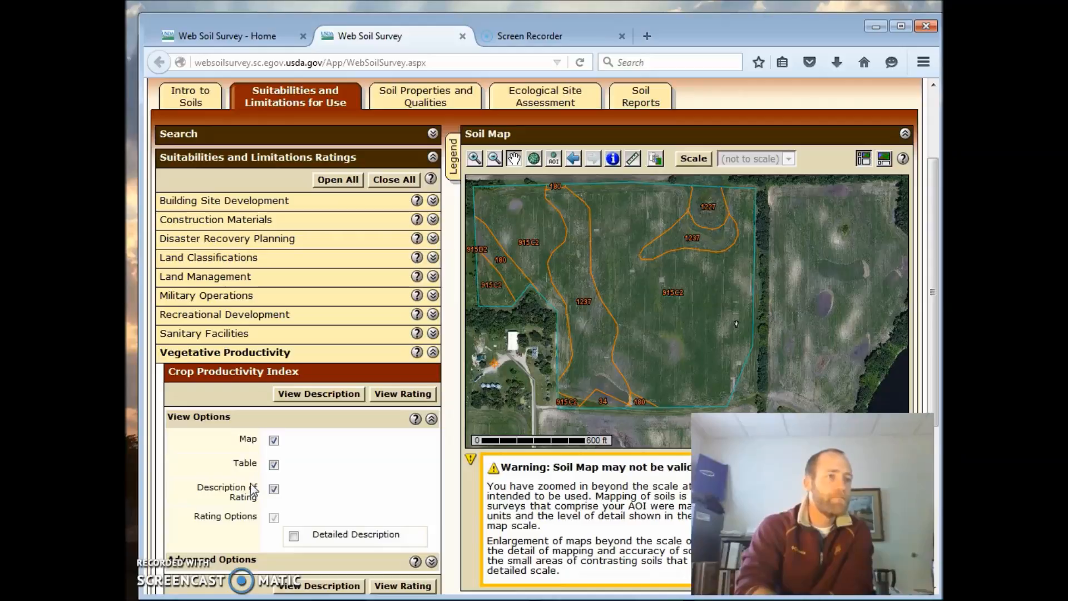
click(402, 398)
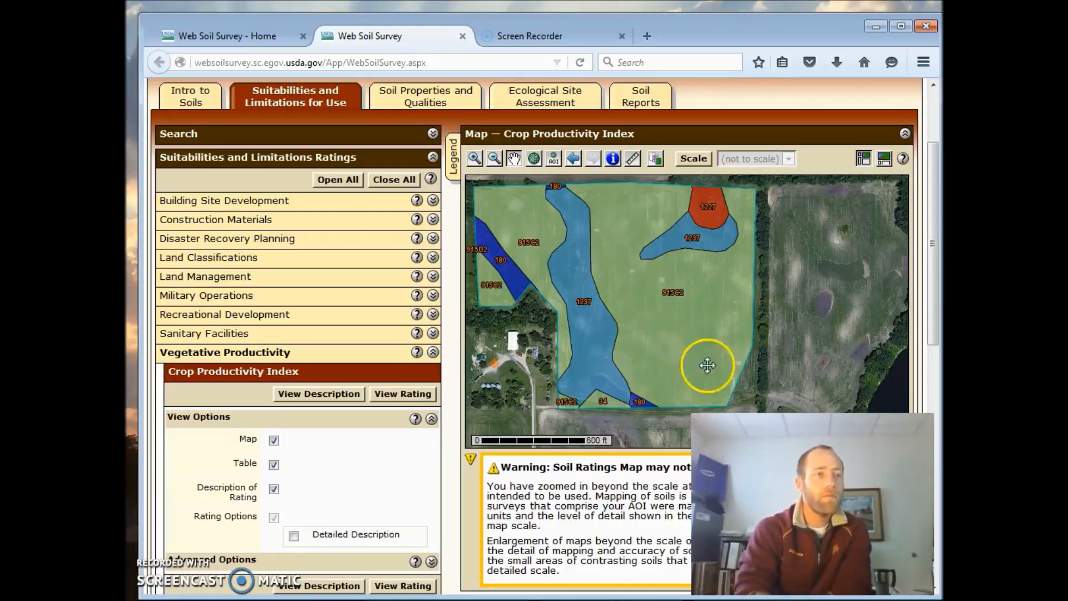
drag(934, 314, 938, 520)
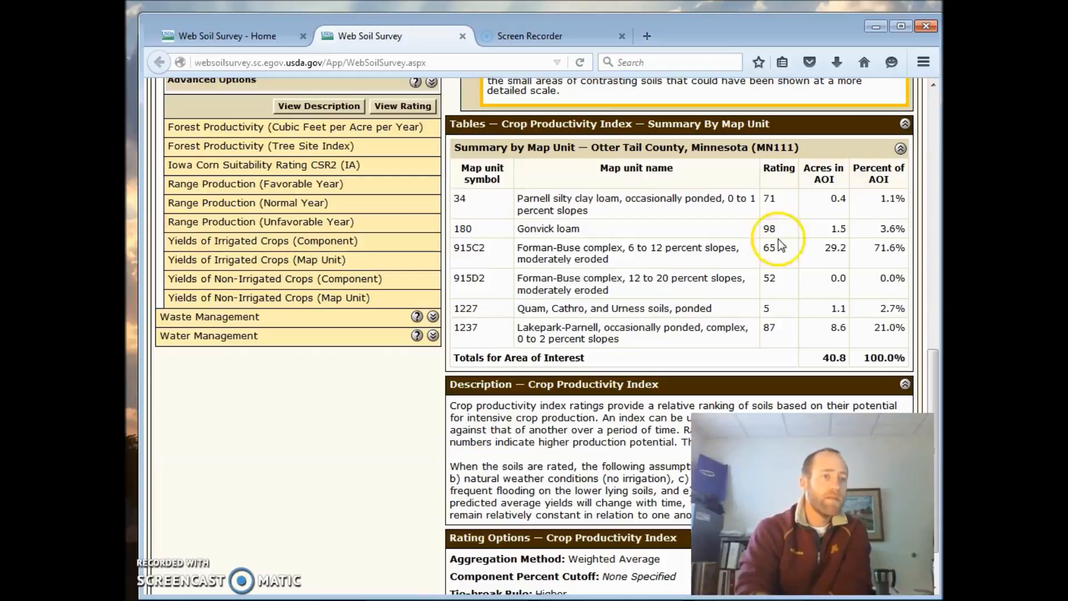
drag(935, 377, 936, 182)
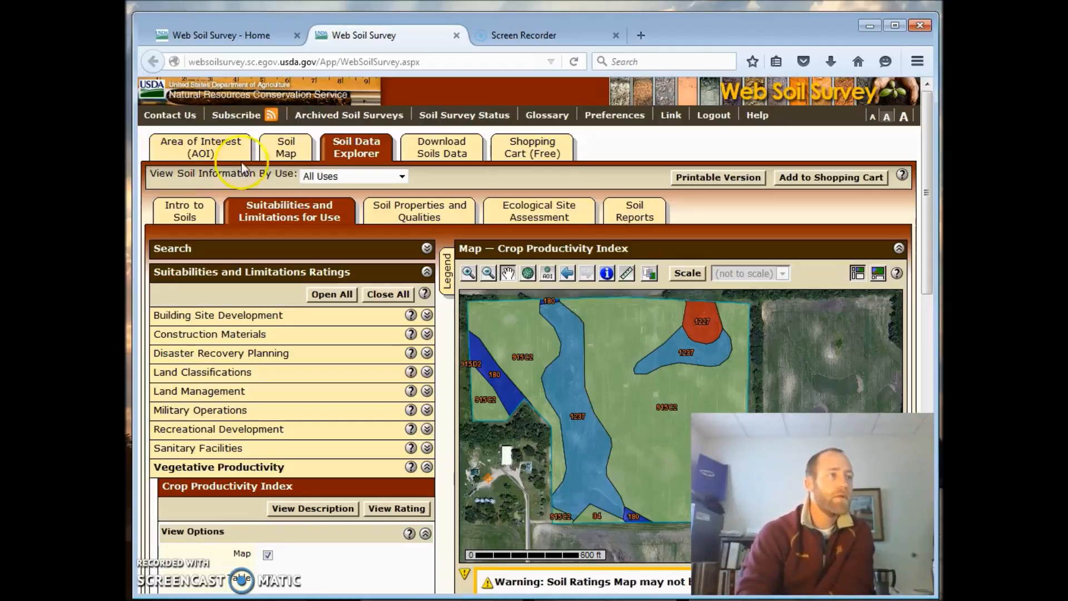
- Add the Soil Map to the shopping cart without a subtitle
click(285, 151)
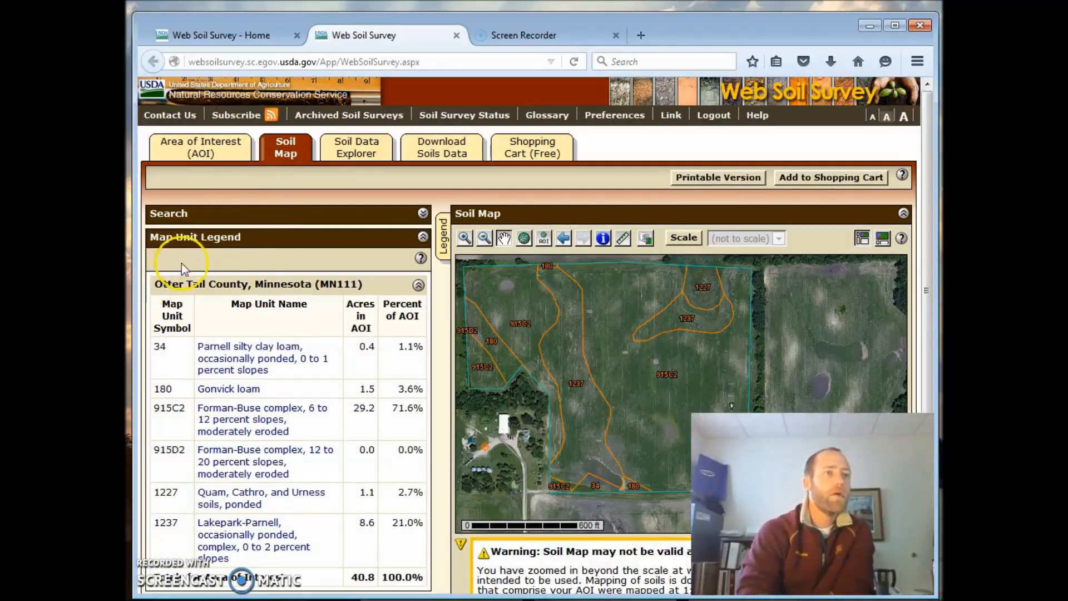
click(848, 184)
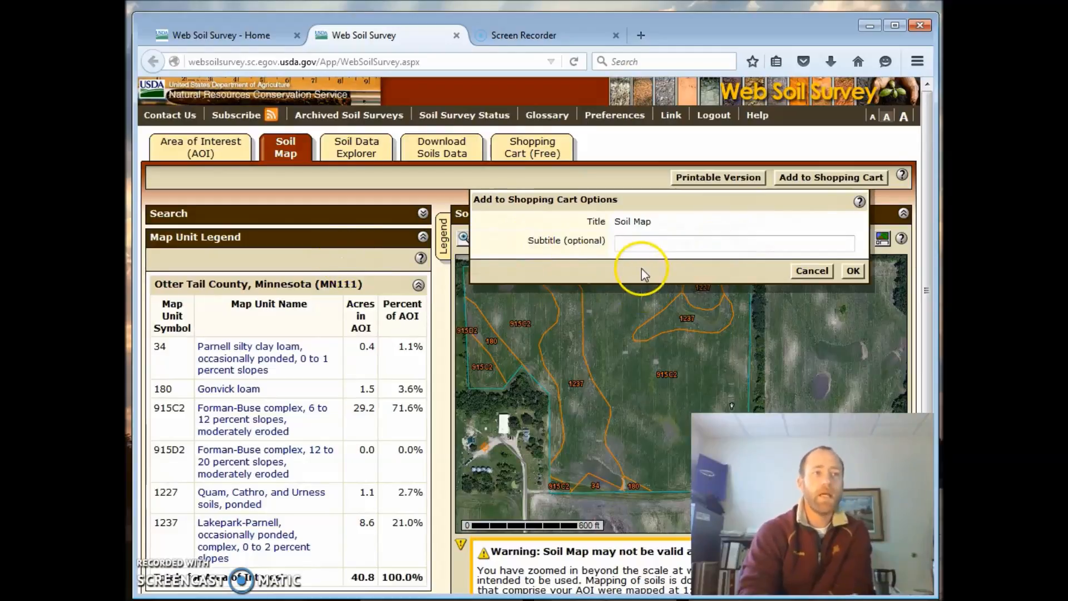
click(854, 271)
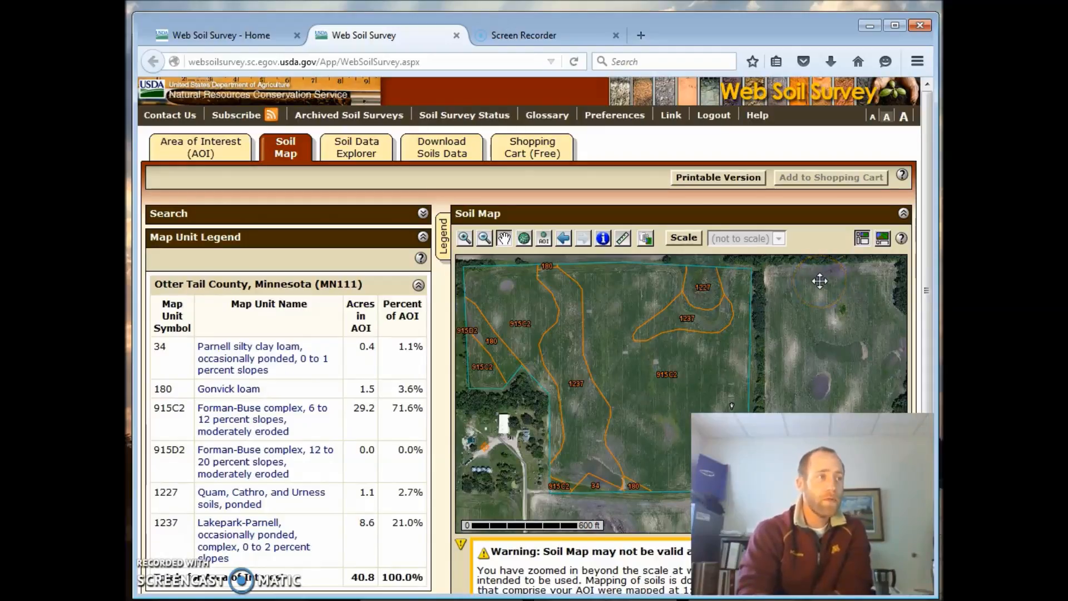
- Add the Crop Productivity Index rating to the shopping cart without a subtitle
click(356, 143)
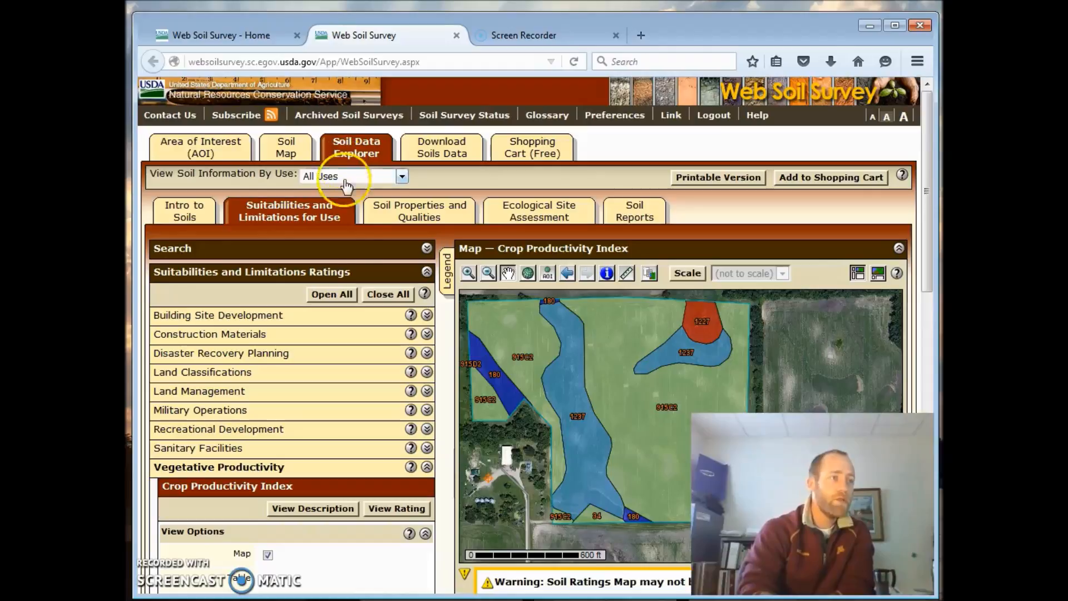
click(835, 184)
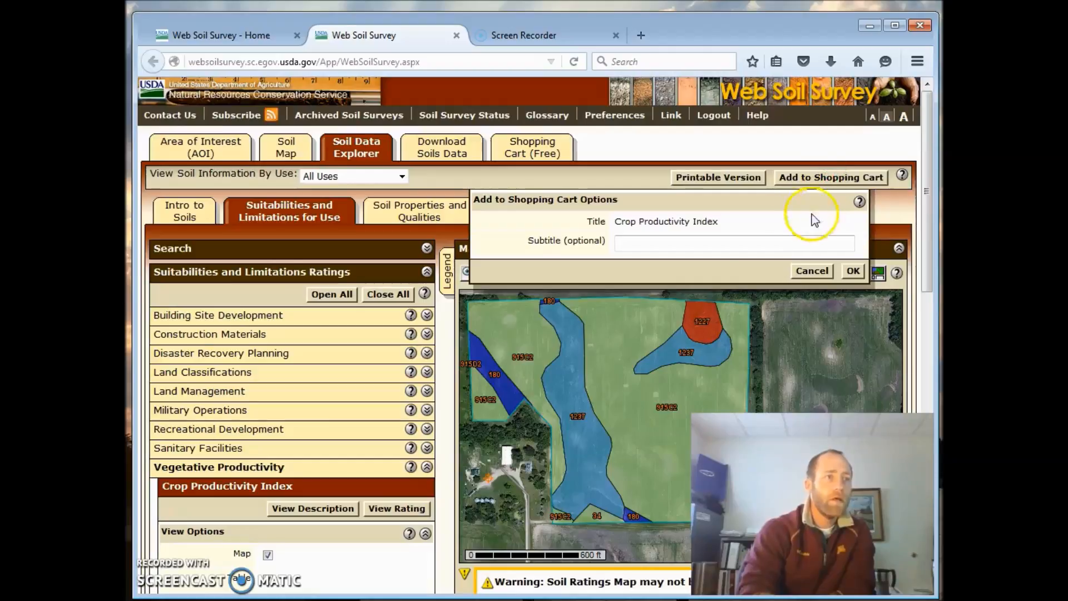
click(853, 271)
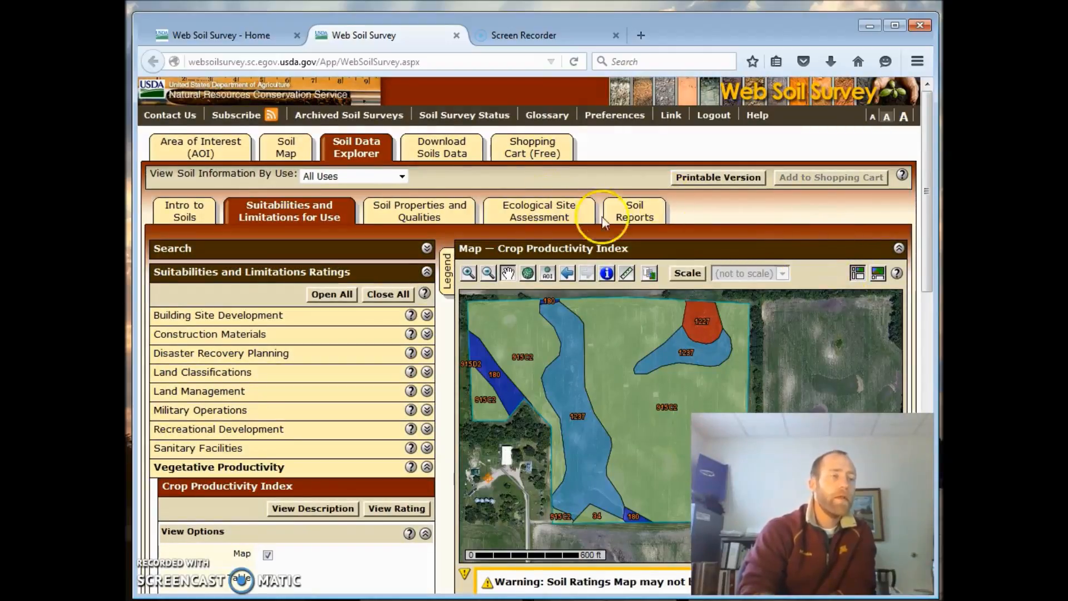
- Check out the custom soil resource report from the shopping cart with the Get now delivery method
click(548, 139)
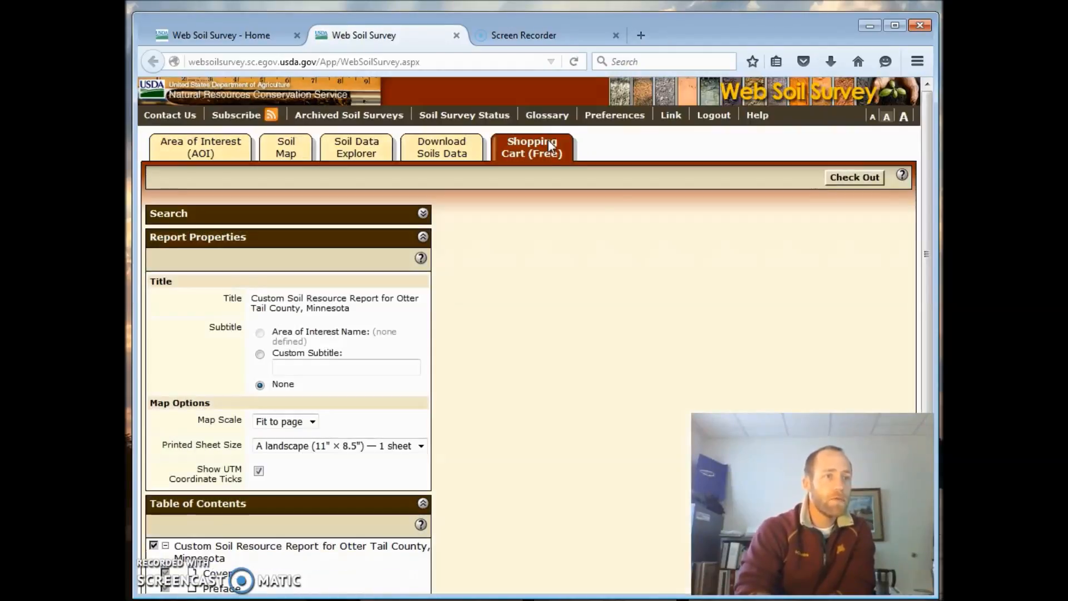
click(856, 178)
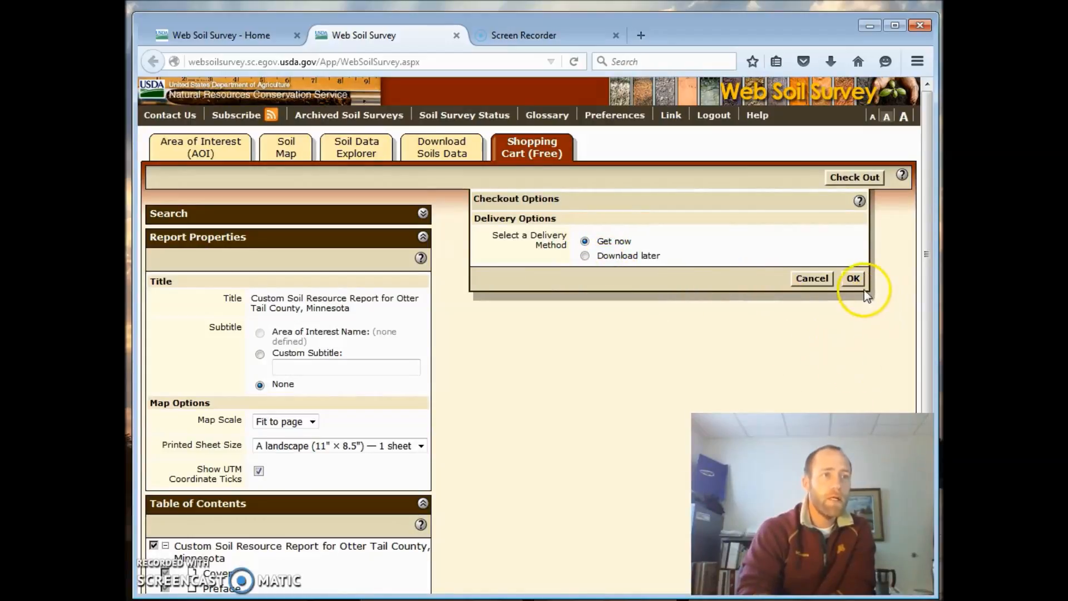
click(853, 278)
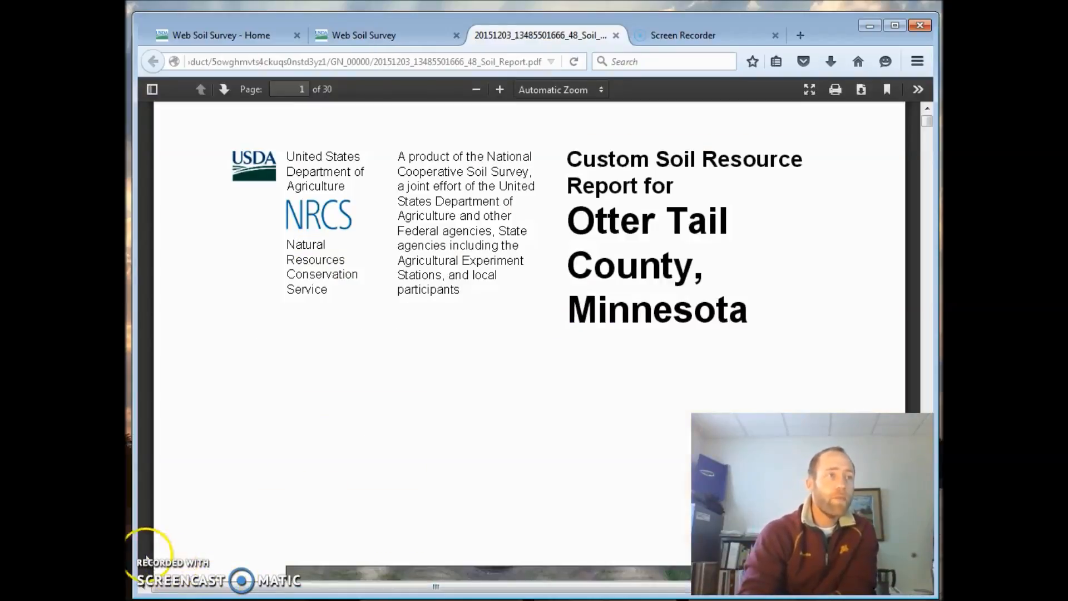
- Page through the custom soil resource report from its cover to the Soil Map on page 8 and examine the map units
click(924, 310)
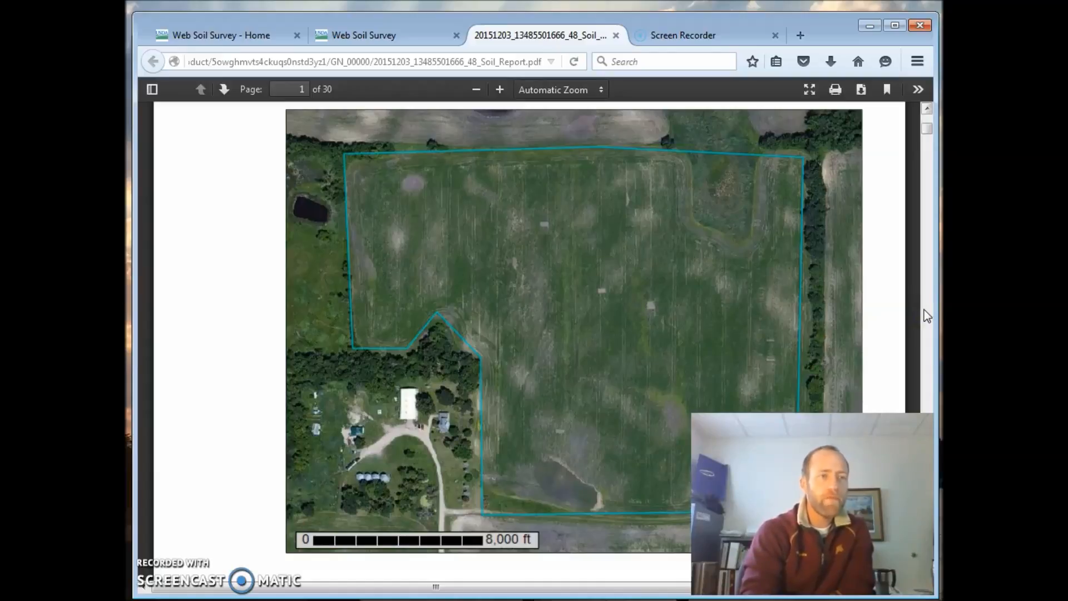
click(925, 310)
click(925, 310)
click(925, 311)
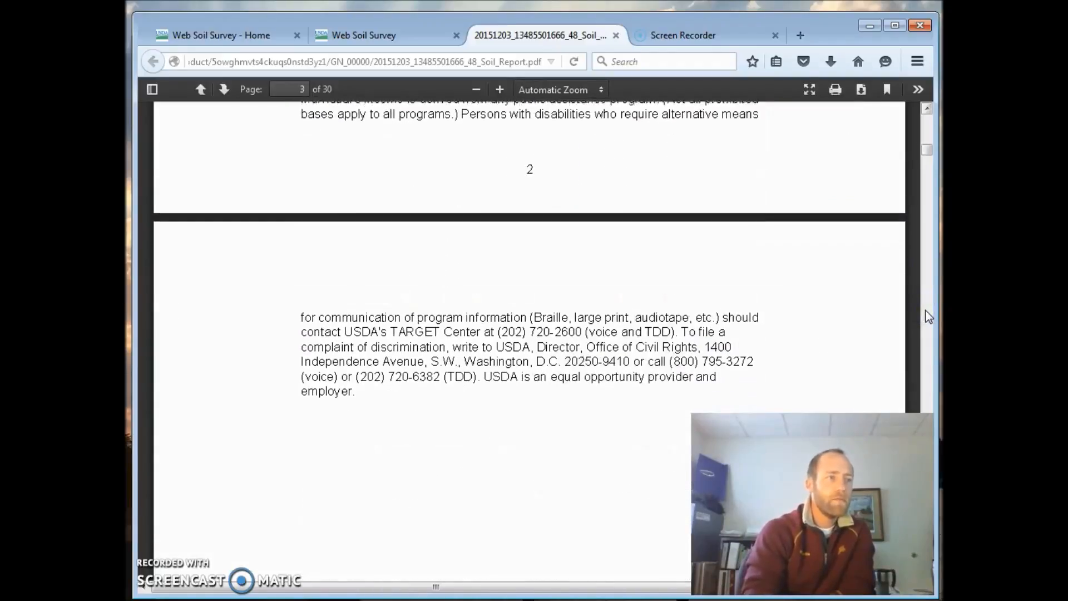
click(926, 312)
click(925, 311)
click(925, 313)
click(925, 313)
click(925, 313)
click(925, 312)
click(925, 312)
click(925, 312)
click(924, 312)
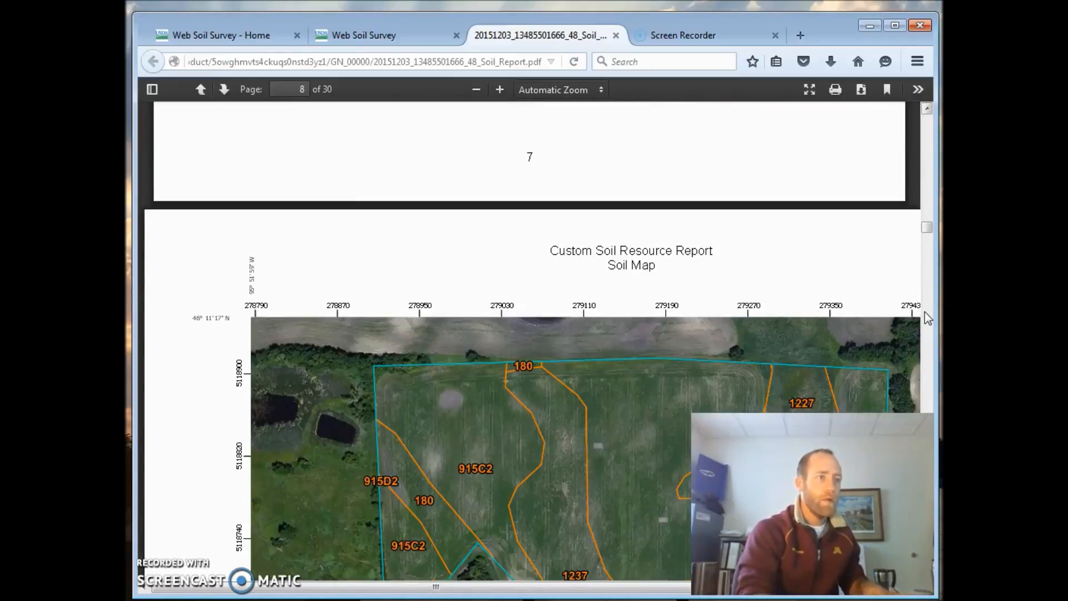
click(925, 313)
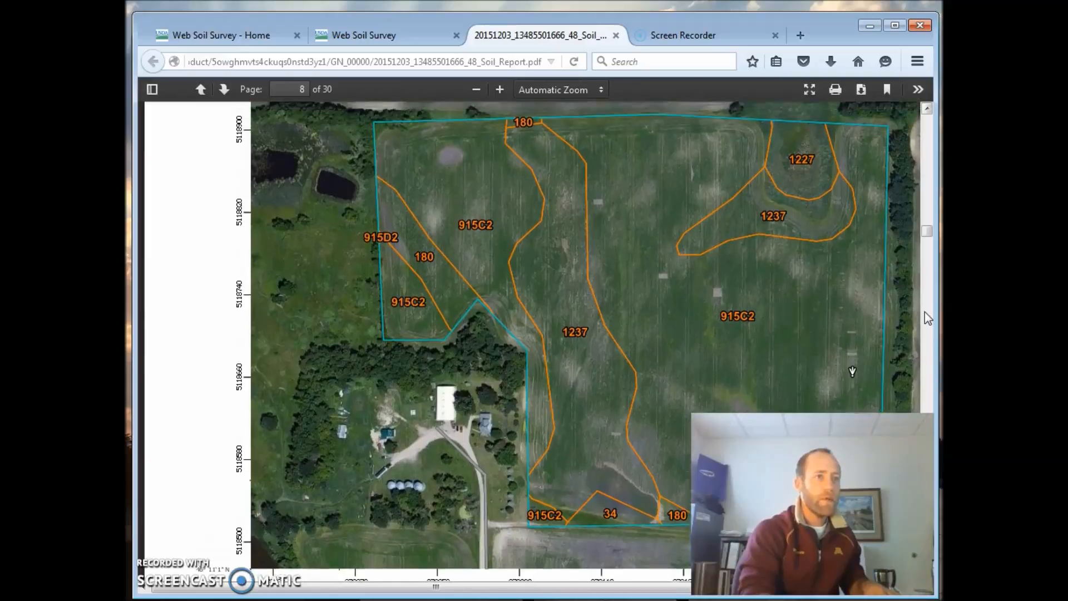
- Review the Map Unit Legend table on page 10 of the report for each soil's acres and percent of AOI
click(925, 313)
click(925, 311)
click(924, 312)
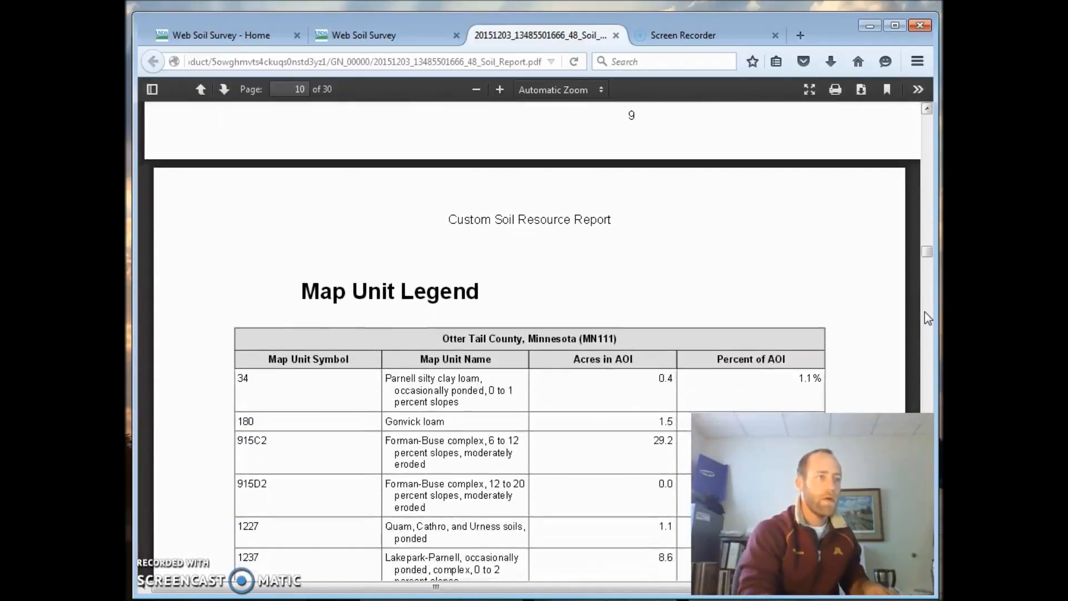
scroll(925, 312, down, 5)
scroll(925, 311, down, 1)
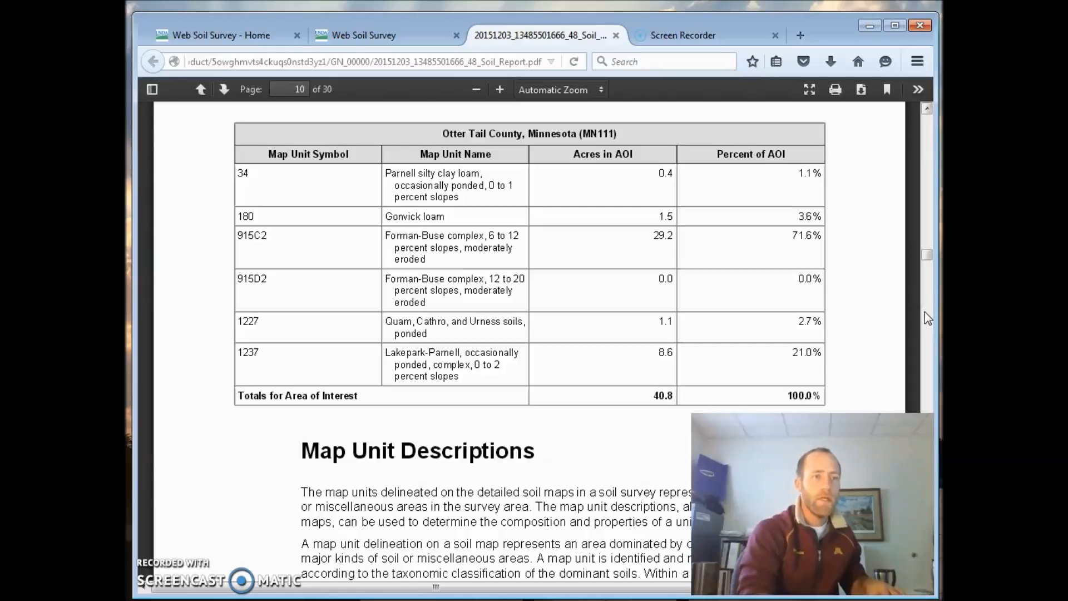
- Skim the report's Map Unit Descriptions, checking the setting, typical profile and soil properties of each map unit
scroll(926, 318, down, 20)
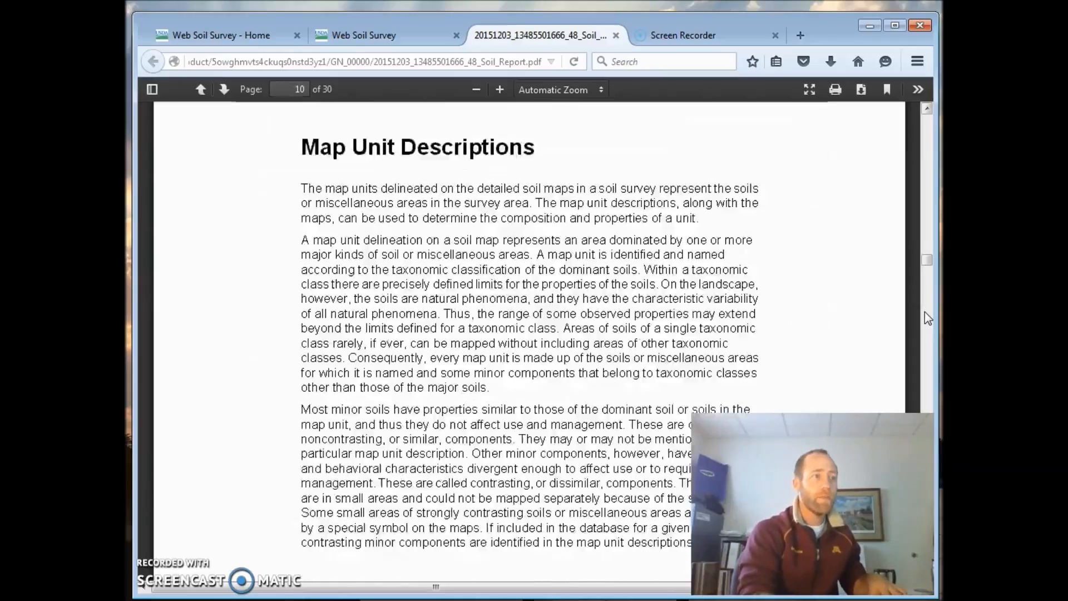
scroll(924, 312, down, 20)
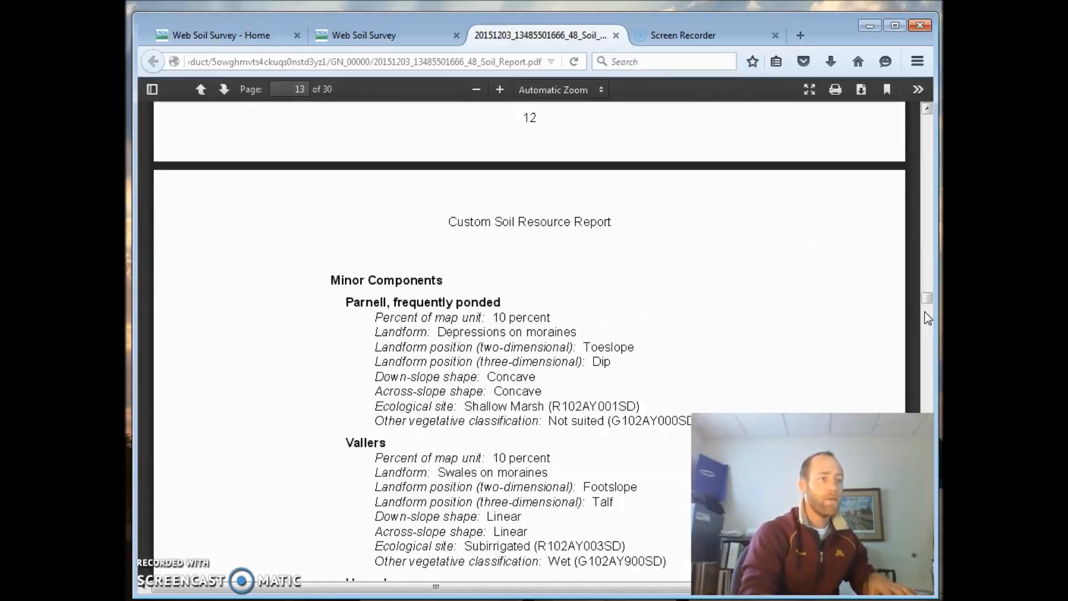
scroll(925, 319, down, 20)
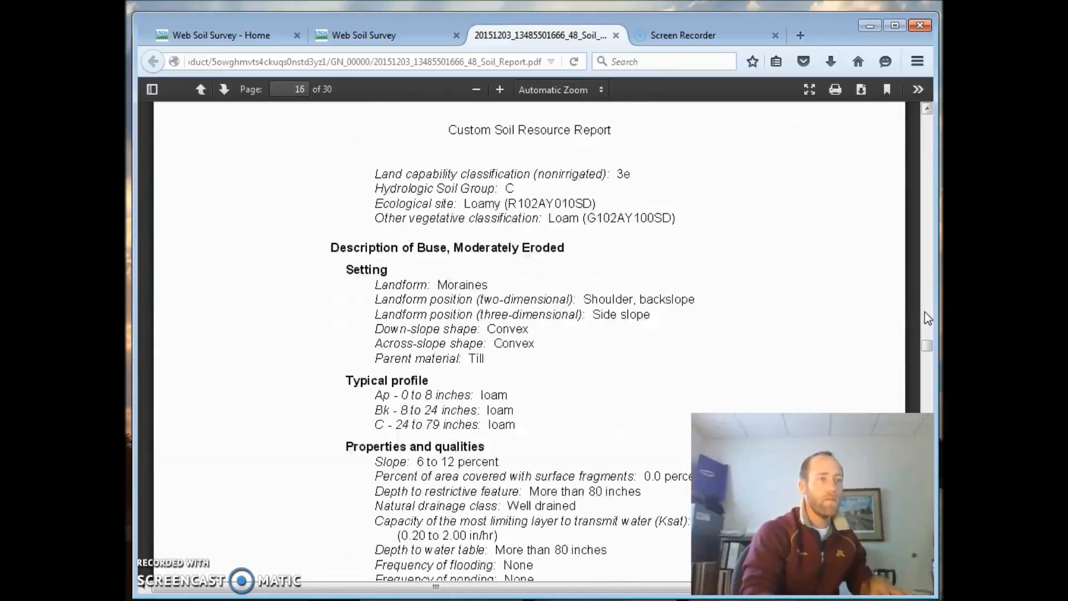
scroll(927, 319, down, 20)
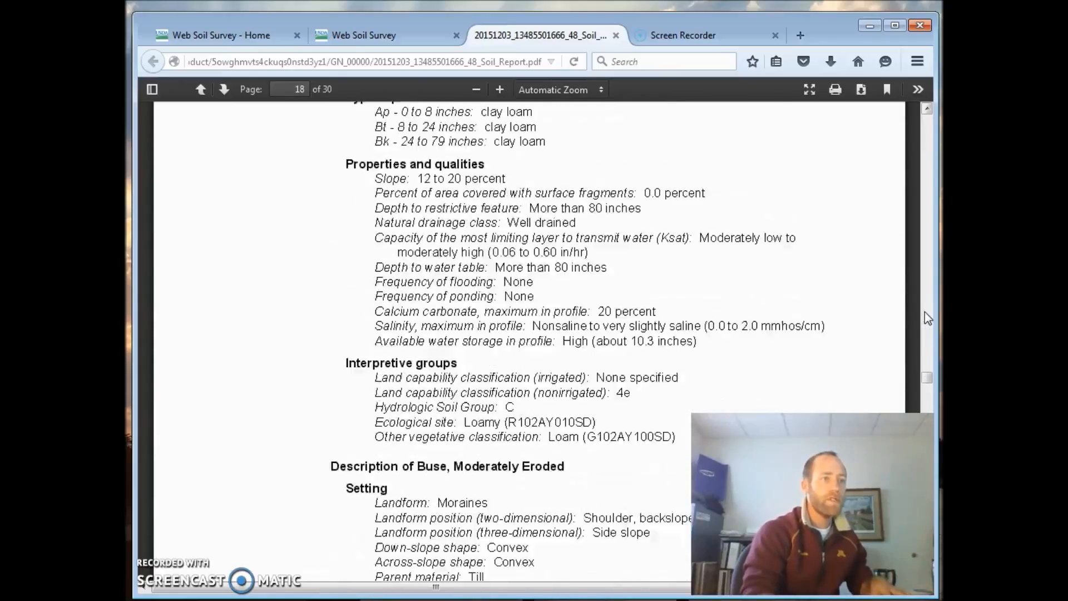
scroll(927, 319, down, 20)
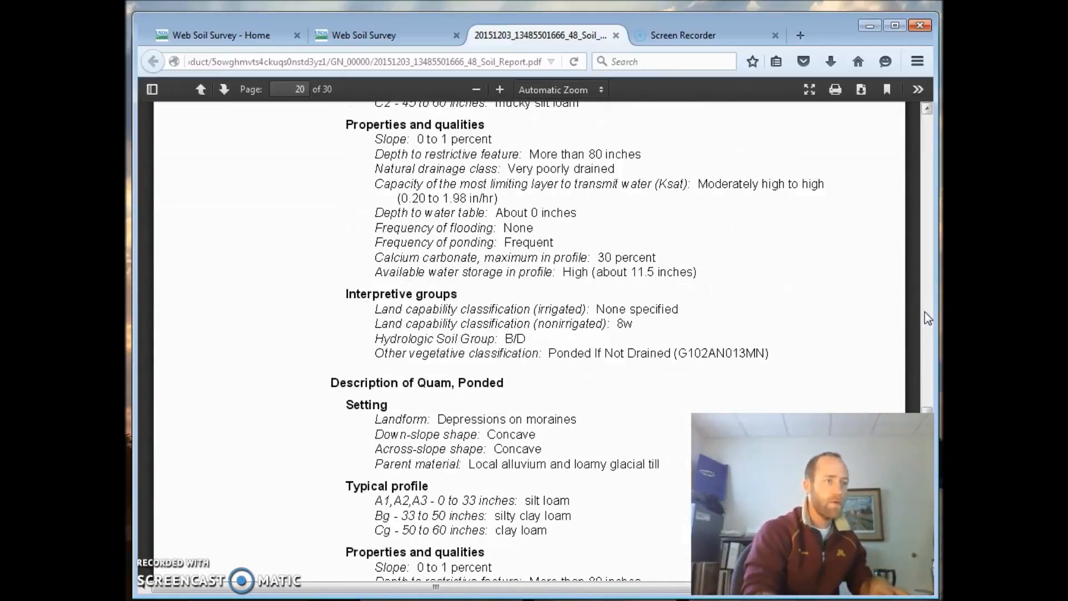
scroll(927, 318, down, 20)
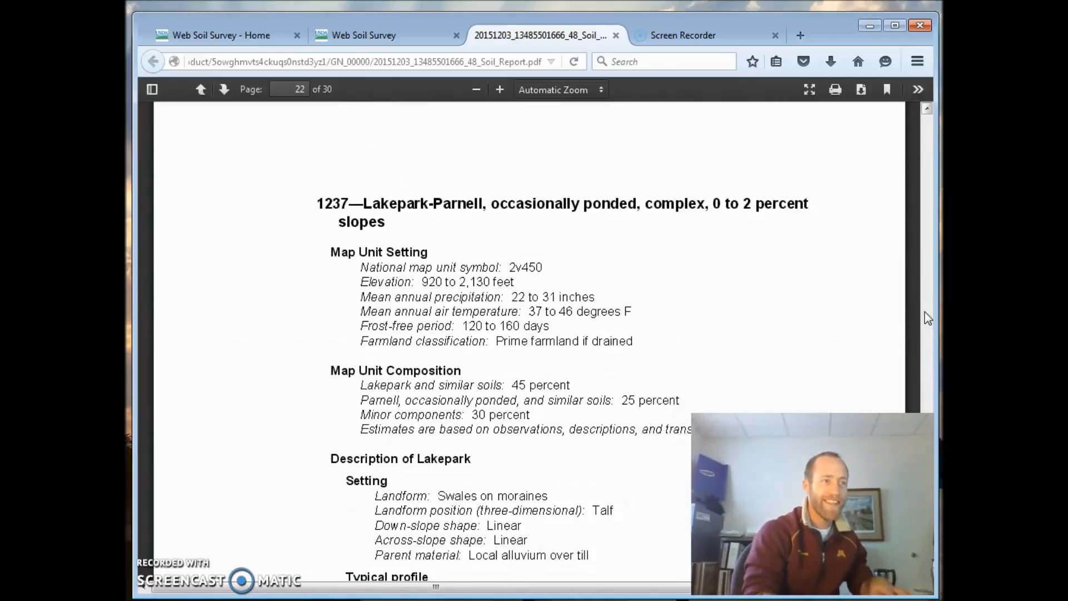
scroll(925, 312, down, 20)
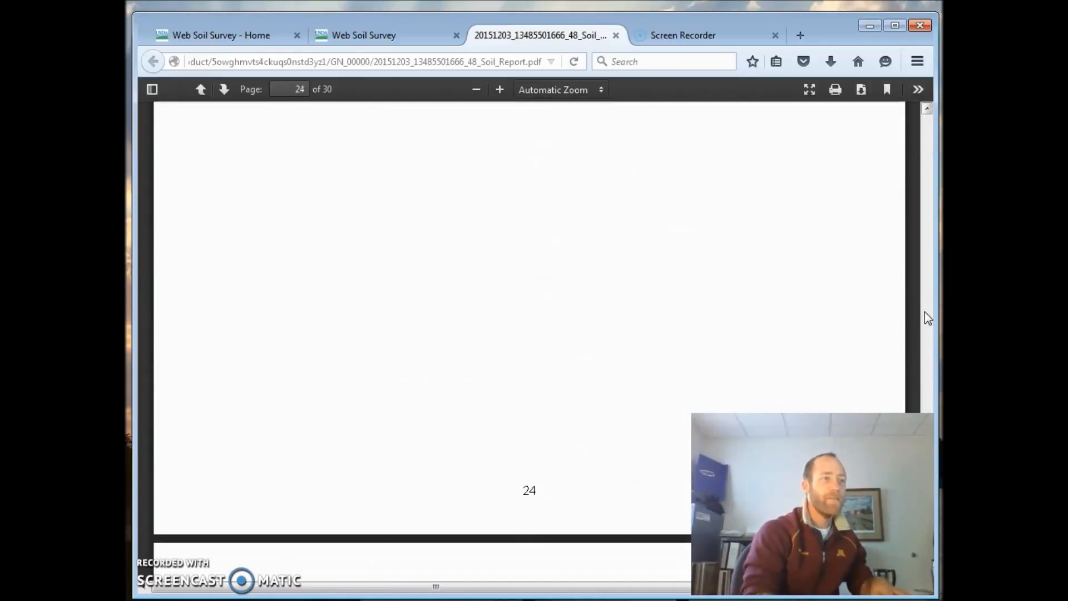
- Examine the report's Crop Productivity Index map on page 26 and the summary table with rating options on page 28
scroll(926, 317, down, 15)
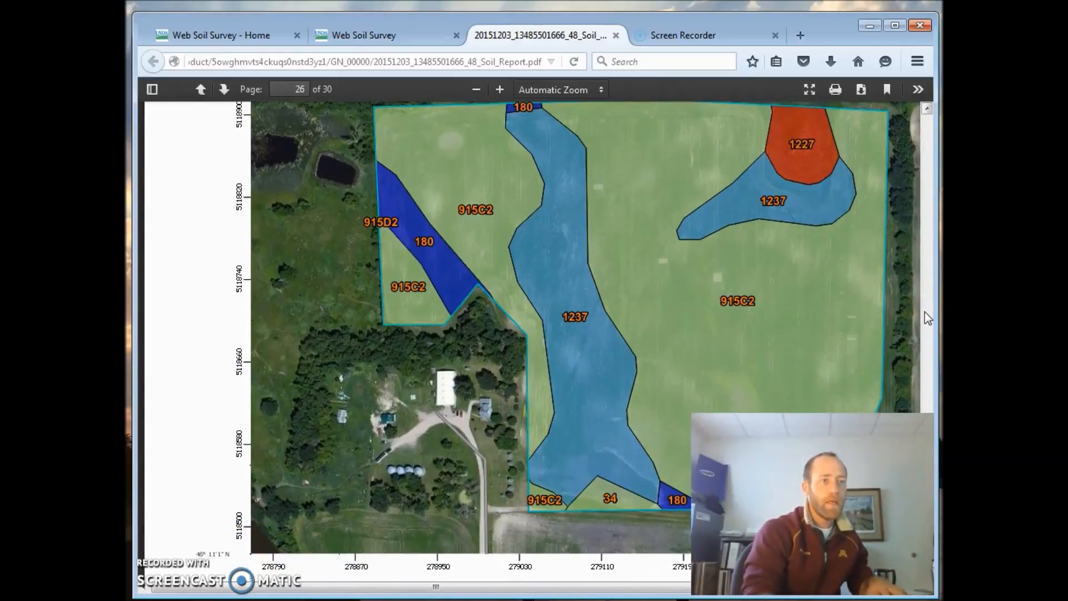
scroll(928, 318, down, 20)
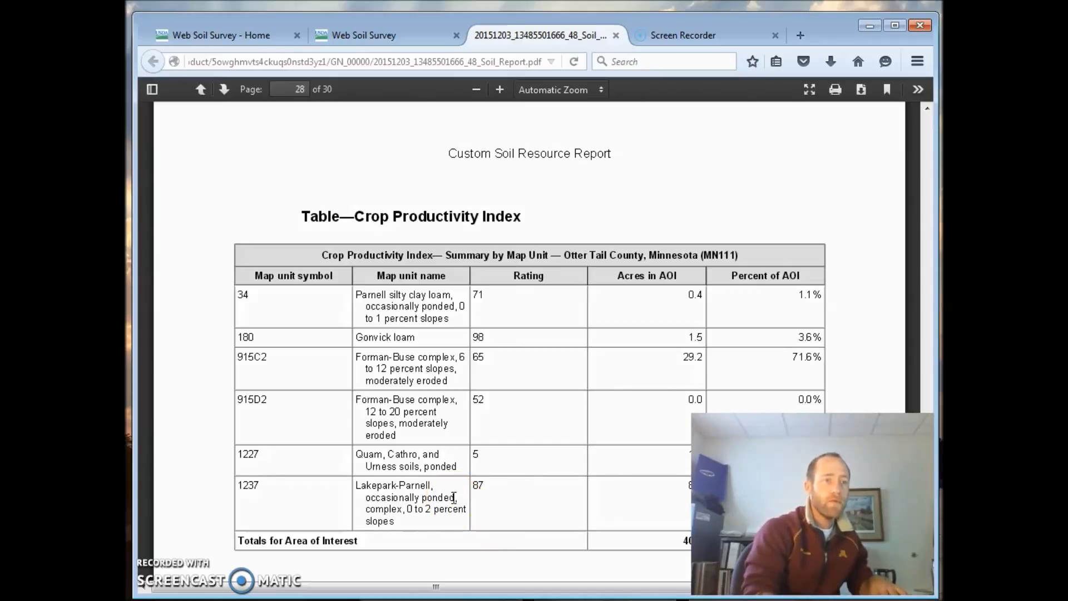
scroll(454, 497, down, 5)
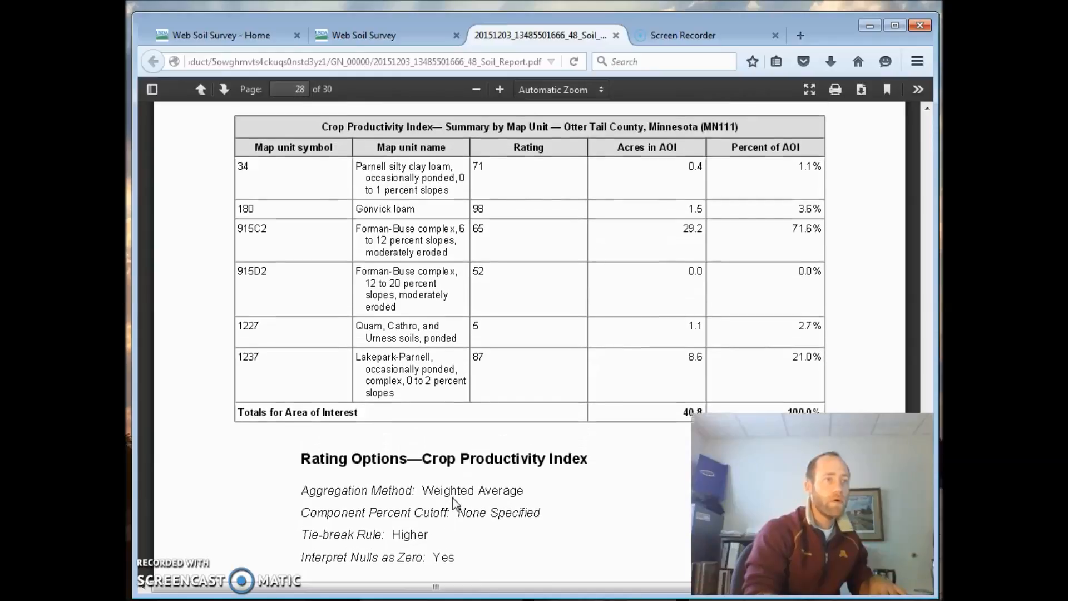
scroll(452, 499, up, 1)
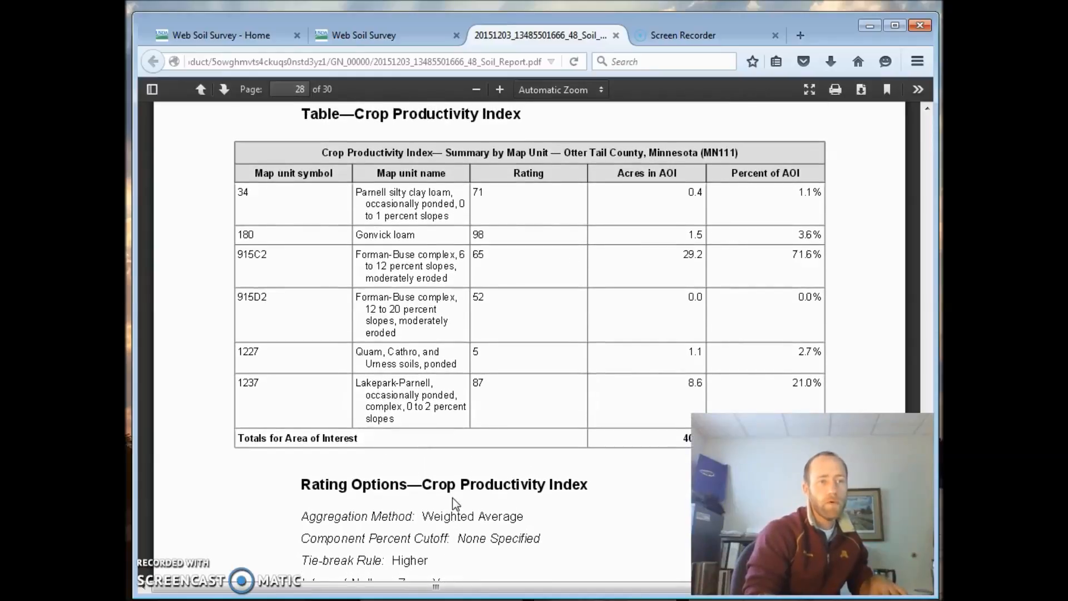